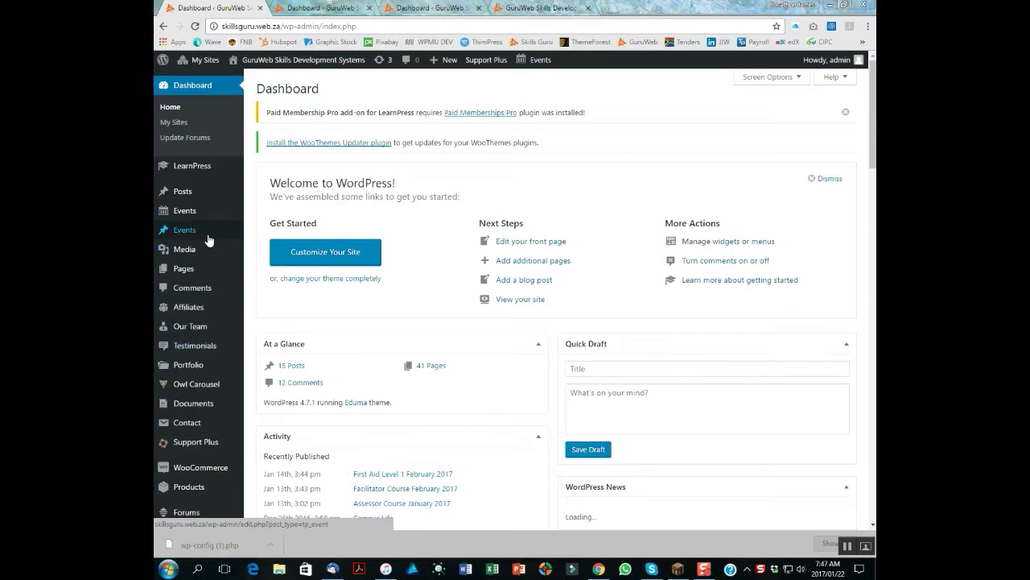
Step: Open the Export page of Visual Form Builder from the WordPress dashboard
scroll(207, 238, "down", 4)
scroll(207, 239, "down", 1)
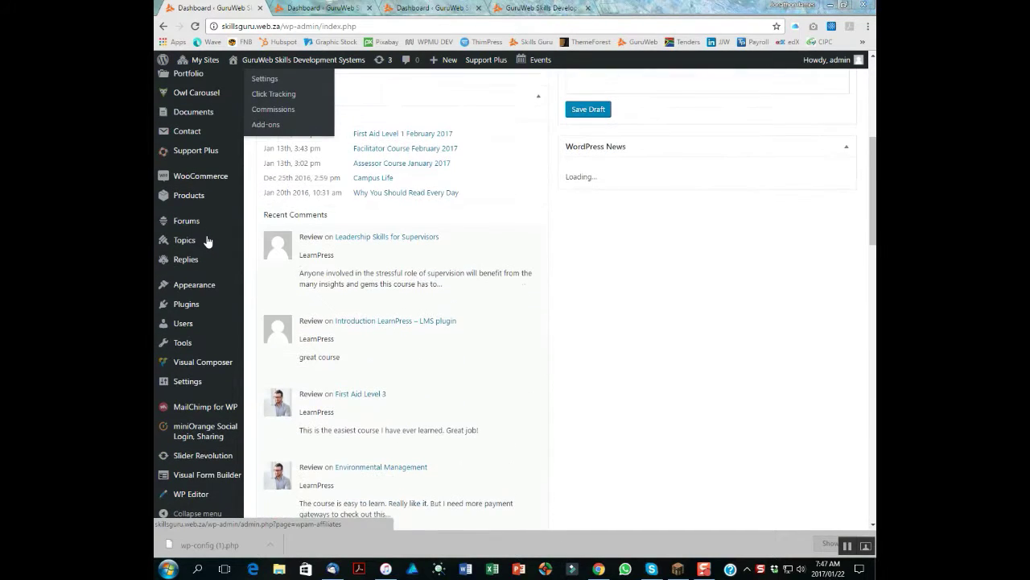
mouse_move(202, 485)
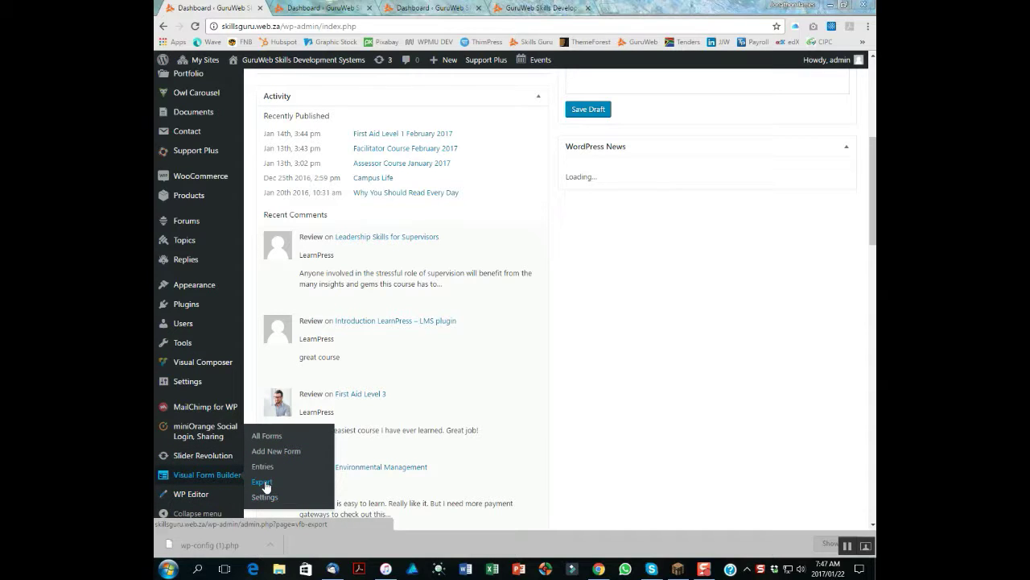
left_click(262, 482)
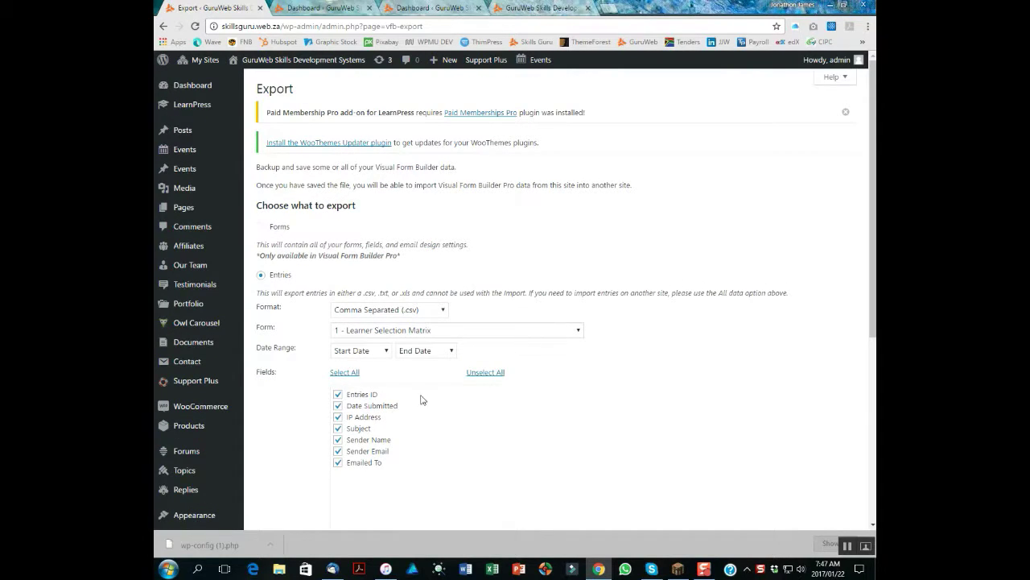
Step: Set the entries export to Comma Separated (.csv) format and choose form 27 - Learner Unit Standard Achievement
left_click(441, 315)
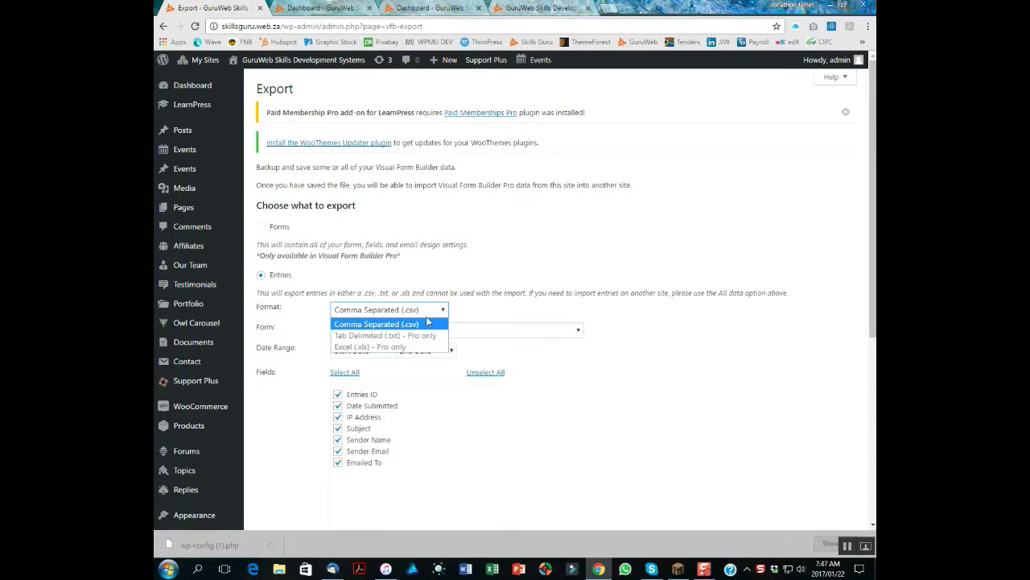
left_click(415, 324)
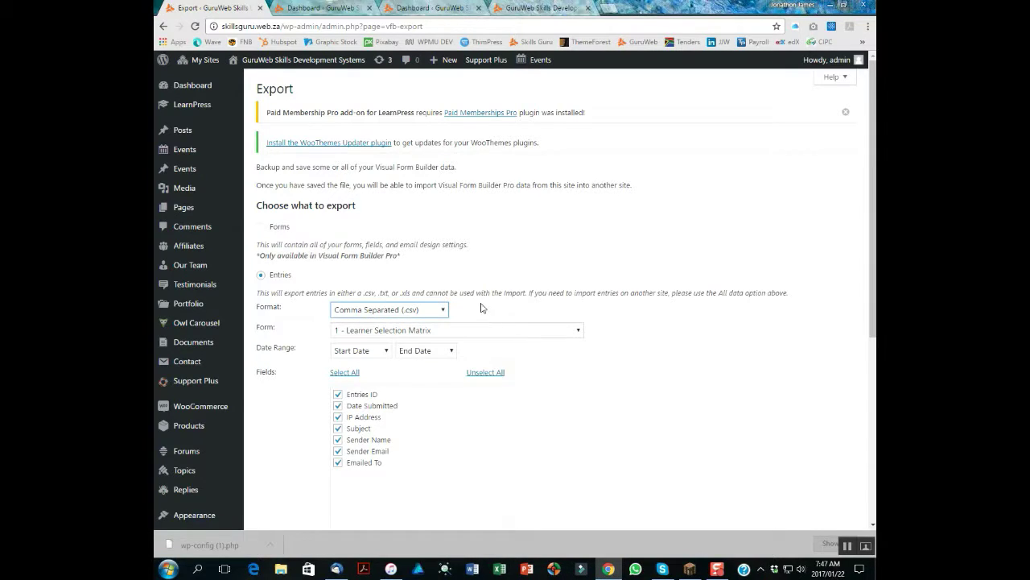
left_click(564, 331)
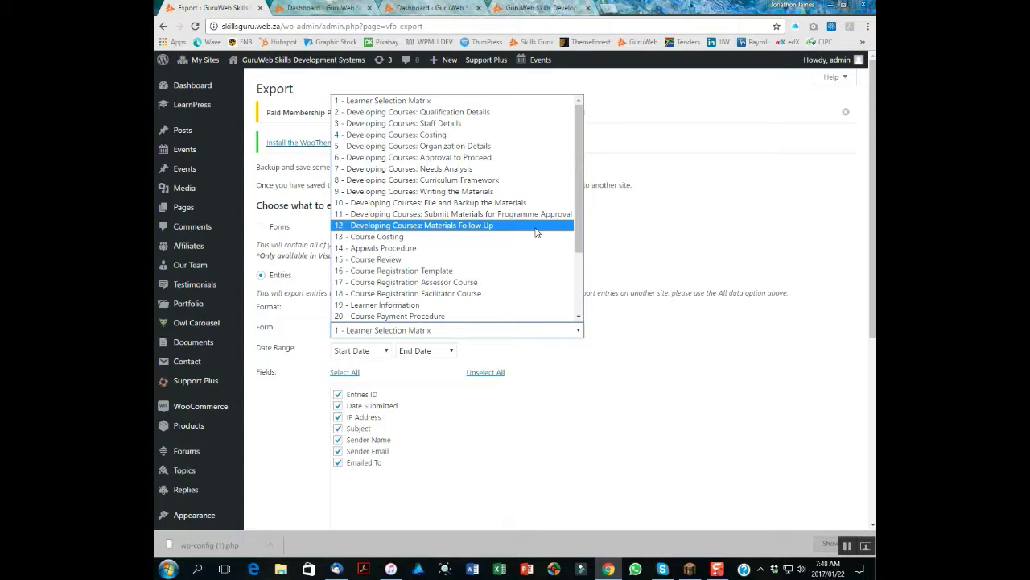
scroll(532, 225, "down", 3)
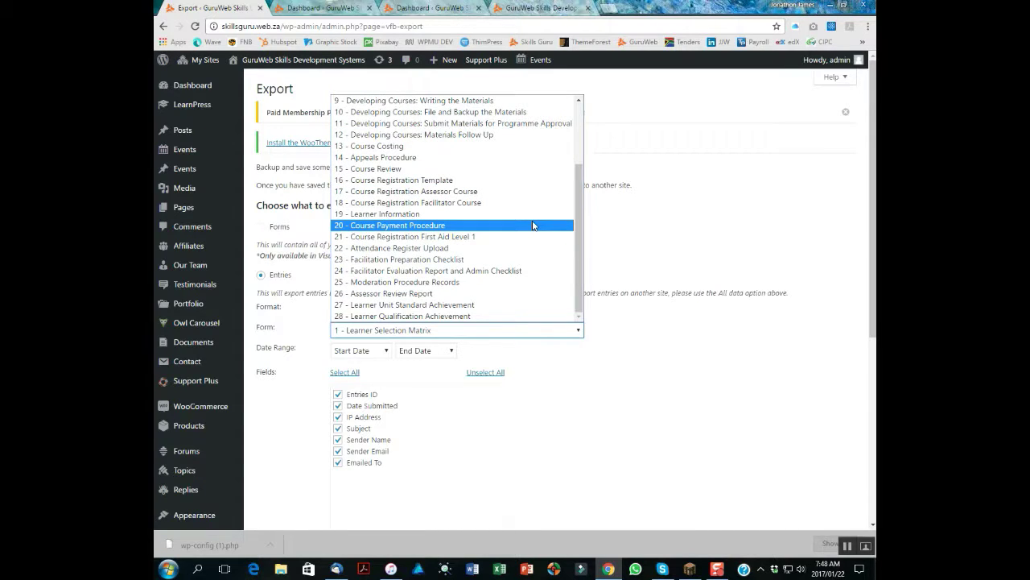
left_click(483, 309)
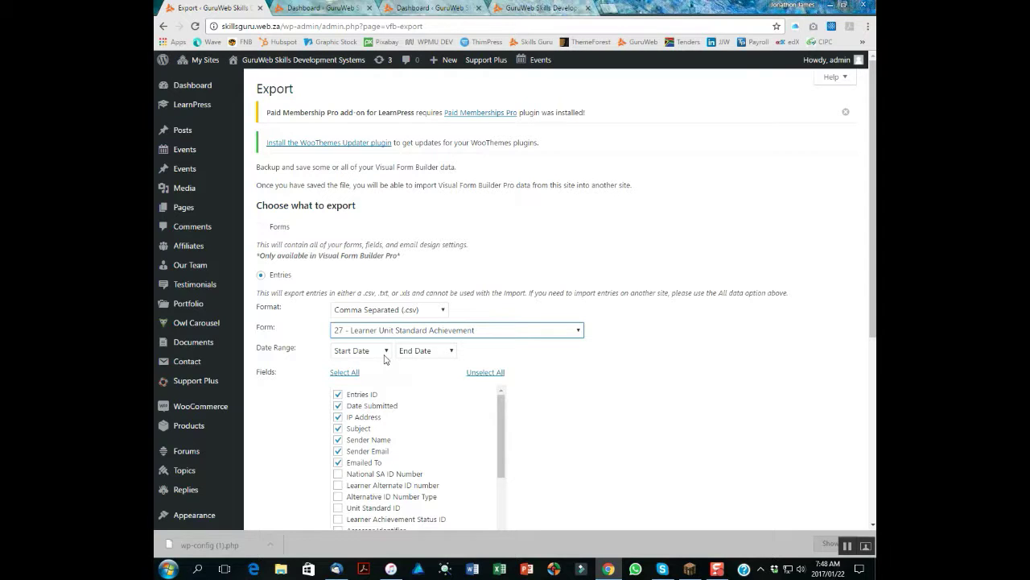
Step: Check which start and end months the export's date range offers, leaving both unset
scroll(387, 354, "down", 2)
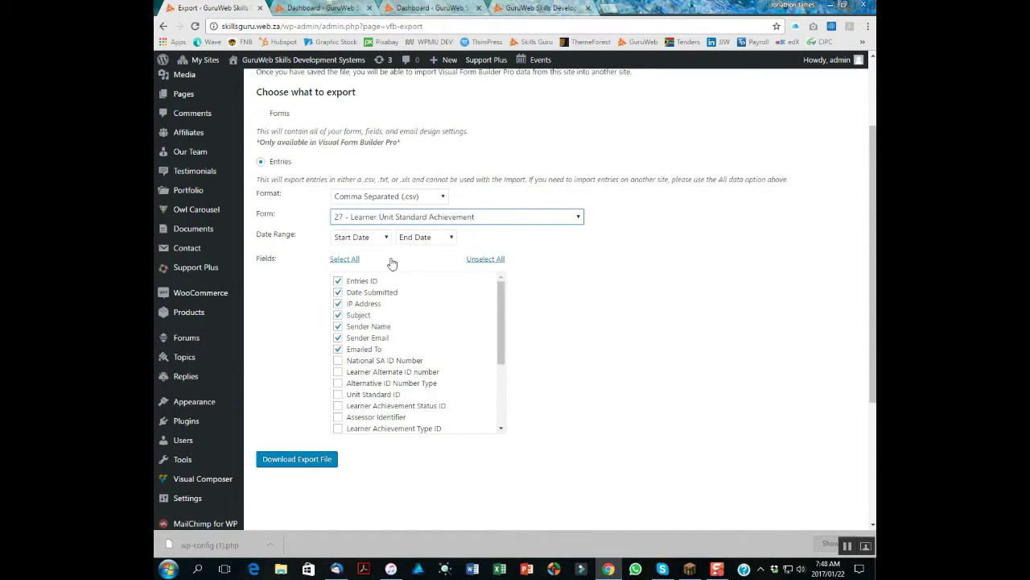
left_click(386, 239)
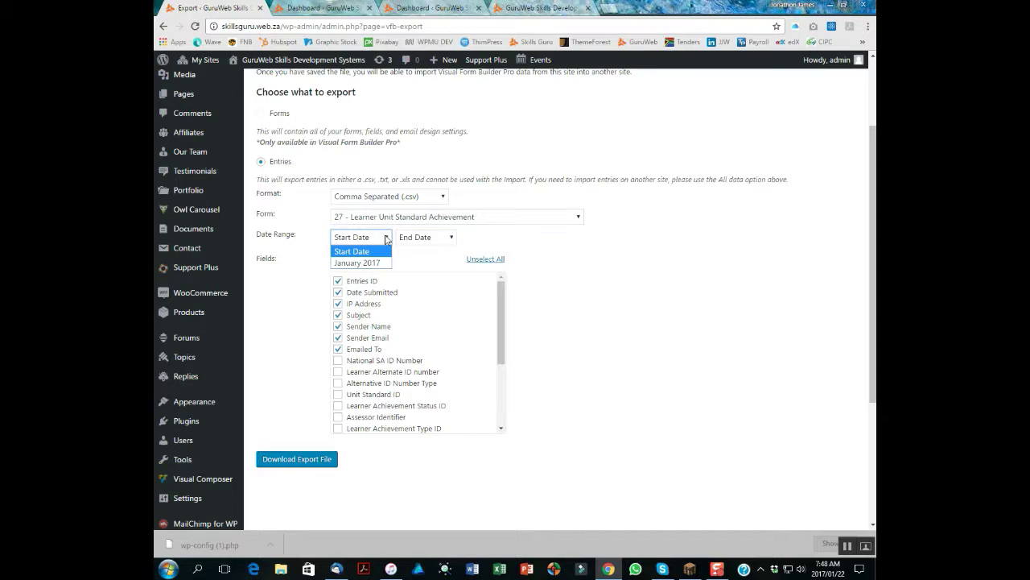
left_click(386, 239)
left_click(412, 240)
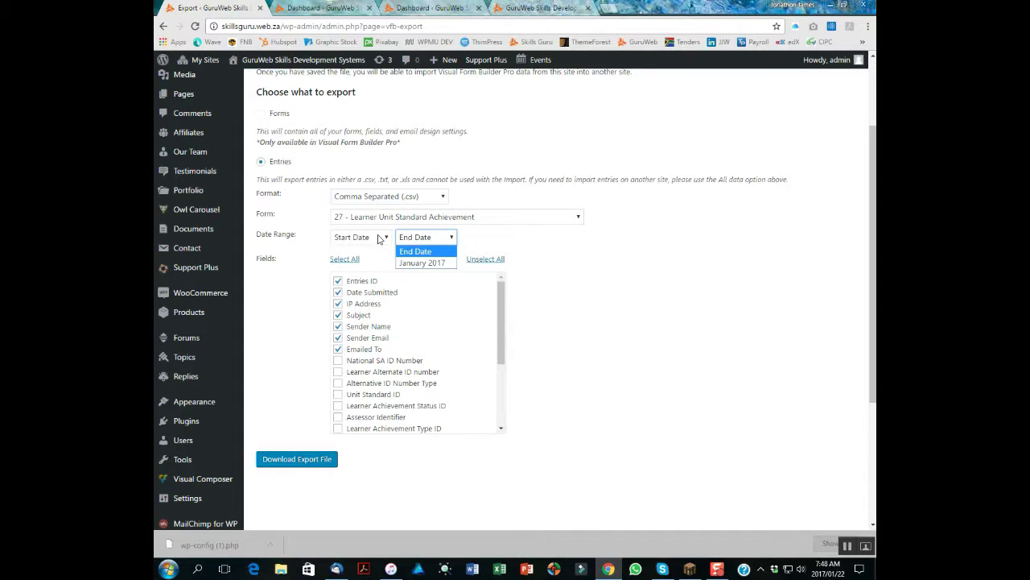
left_click(408, 249)
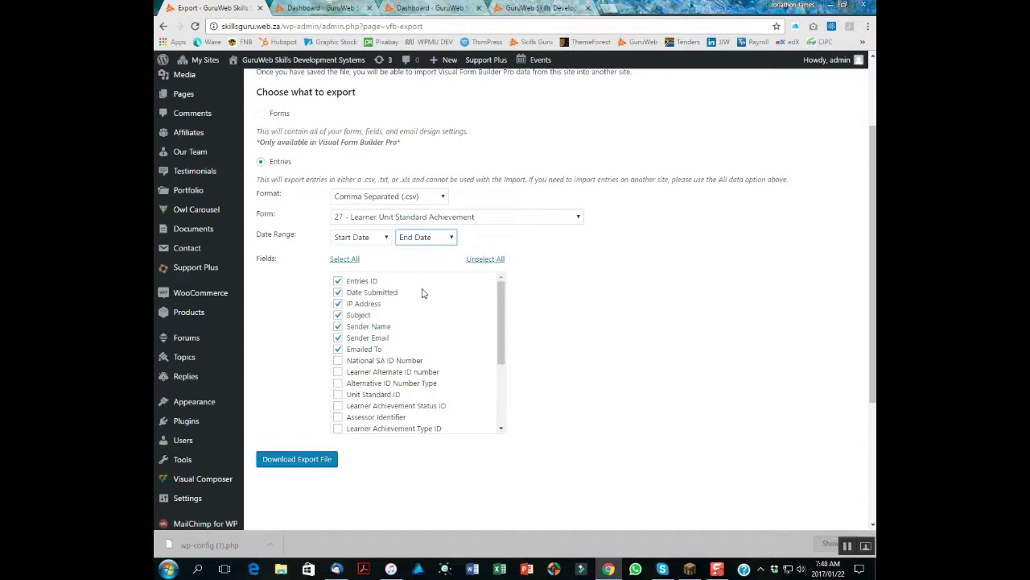
Step: Exclude the Entries ID, Date Submitted, IP Address, Subject, Sender Name, Sender Email and Emailed To fields from the export
scroll(426, 281, "down", 2)
scroll(417, 300, "up", 3)
scroll(582, 327, "down", 3)
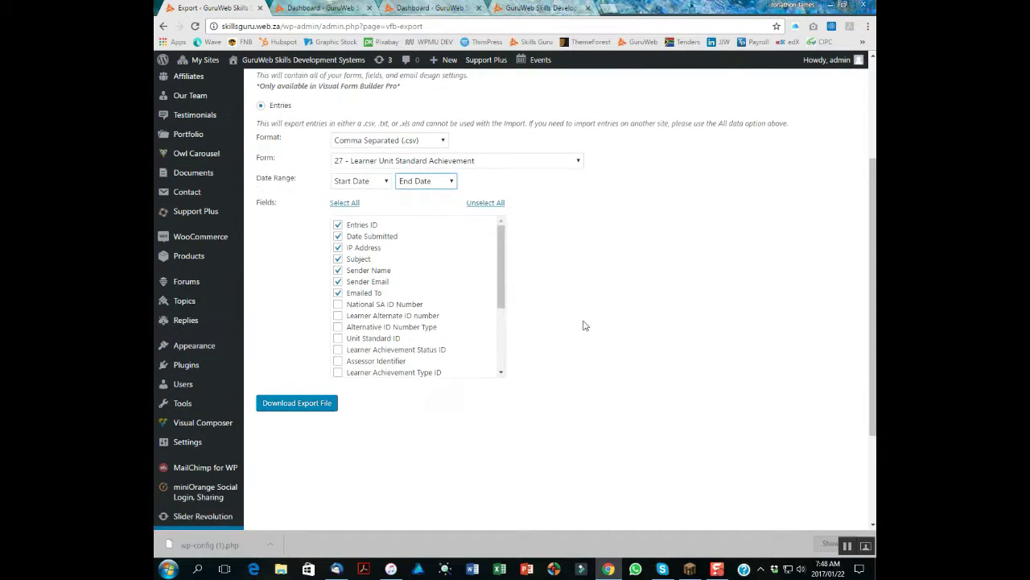
left_click(338, 223)
left_click(338, 236)
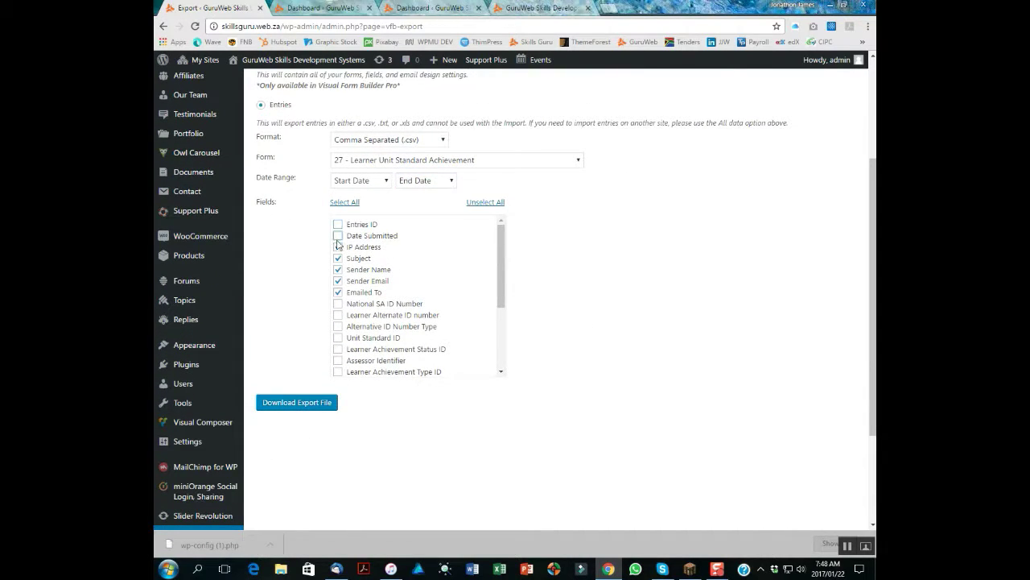
left_click(338, 247)
left_click(338, 258)
left_click(338, 270)
left_click(338, 281)
left_click(338, 293)
Step: Include the fields from National SA ID Number through Assessor Identifier in the export
left_click(338, 304)
left_click(338, 315)
left_click(338, 326)
left_click(338, 337)
left_click(338, 349)
scroll(340, 346, "down", 1)
left_click(338, 304)
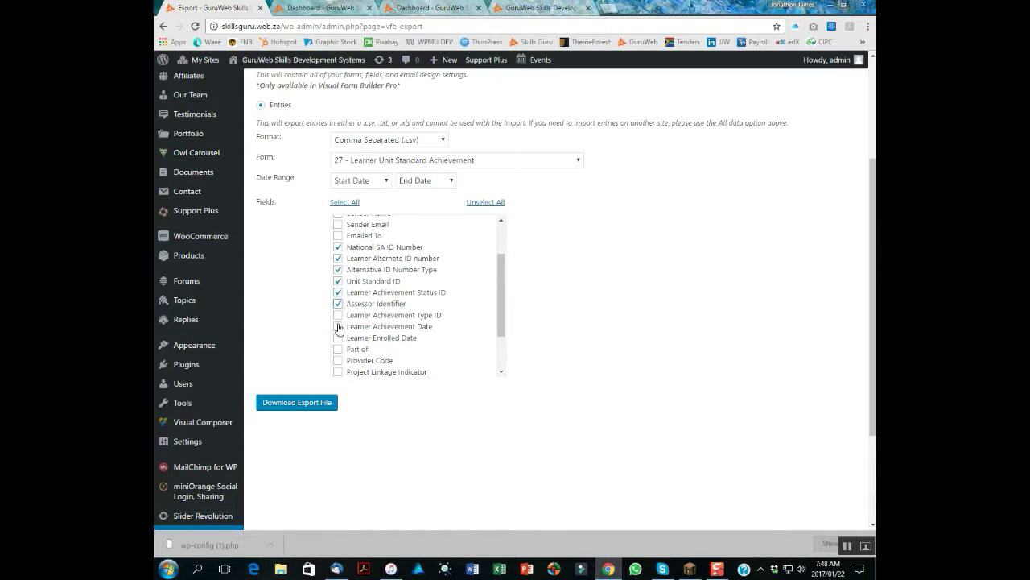
Step: Include the Learner Achievement Type ID, Learner Achievement Date, Learner Enrolled Date and Part of fields in the export
left_click(338, 315)
left_click(338, 326)
left_click(338, 337)
left_click(338, 349)
Step: Include the remaining fields in the export, from Provider Code through Learnership ID
scroll(341, 348, "down", 1)
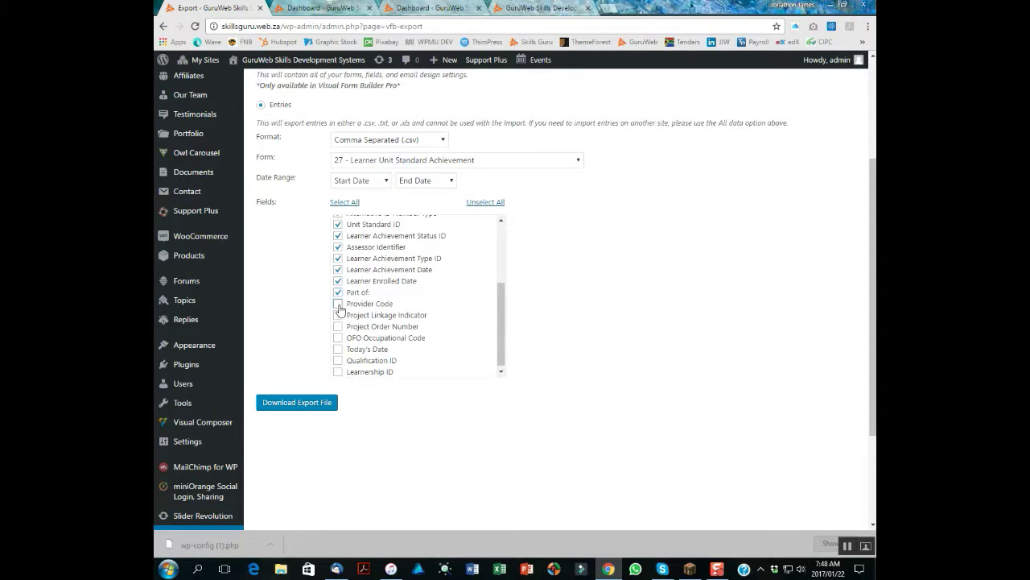
left_click(338, 304)
left_click(339, 314)
left_click(338, 326)
left_click(338, 337)
left_click(338, 349)
left_click(338, 360)
left_click(338, 371)
scroll(344, 367, "down", 1)
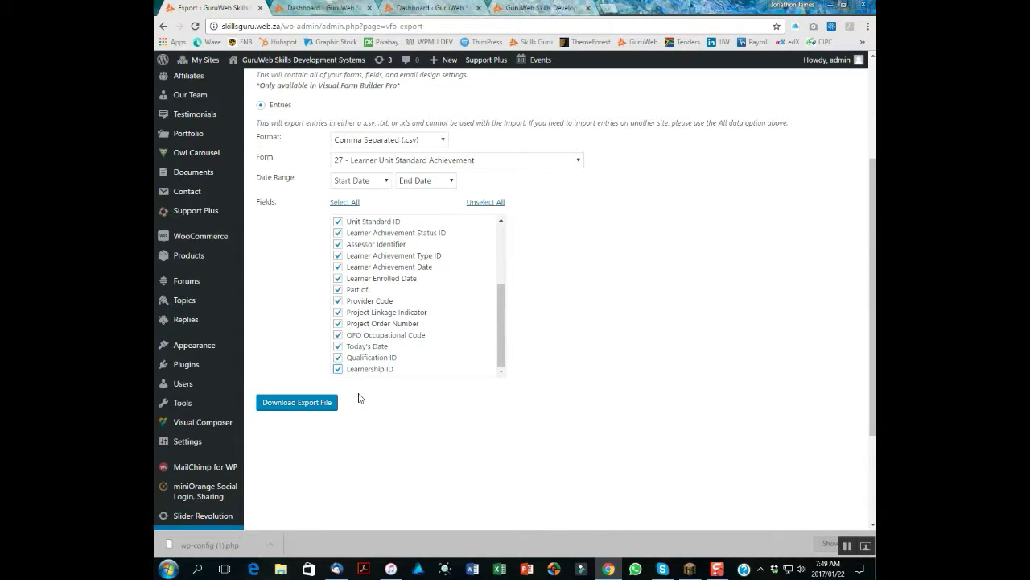
Step: Download the export file and open the downloaded CSV
left_click(306, 411)
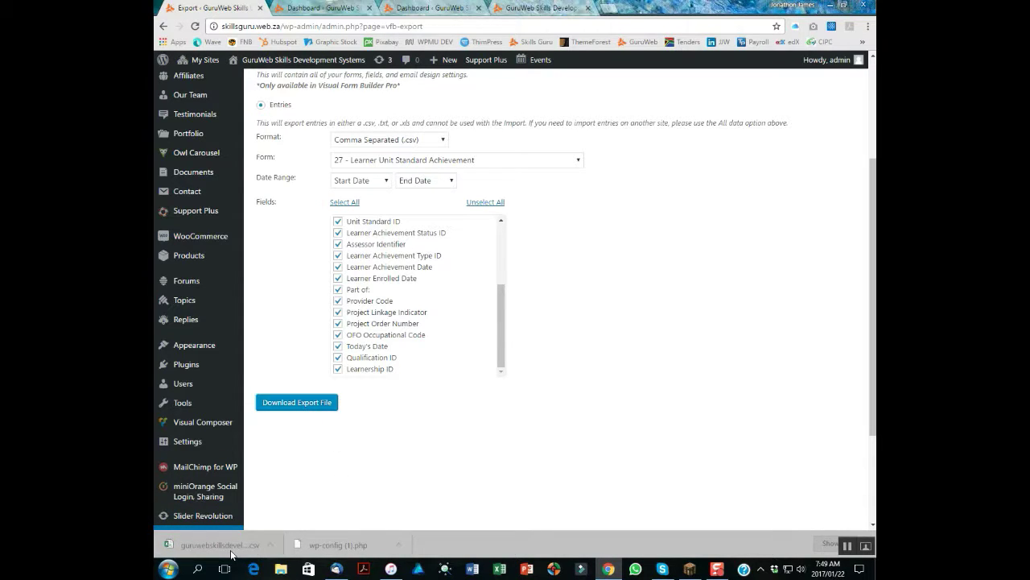
left_click(217, 545)
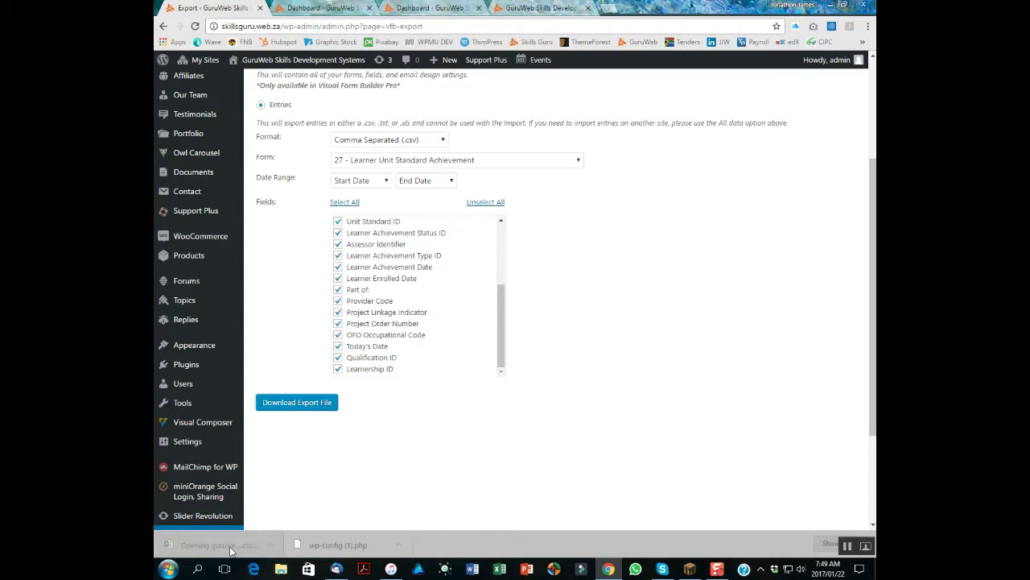